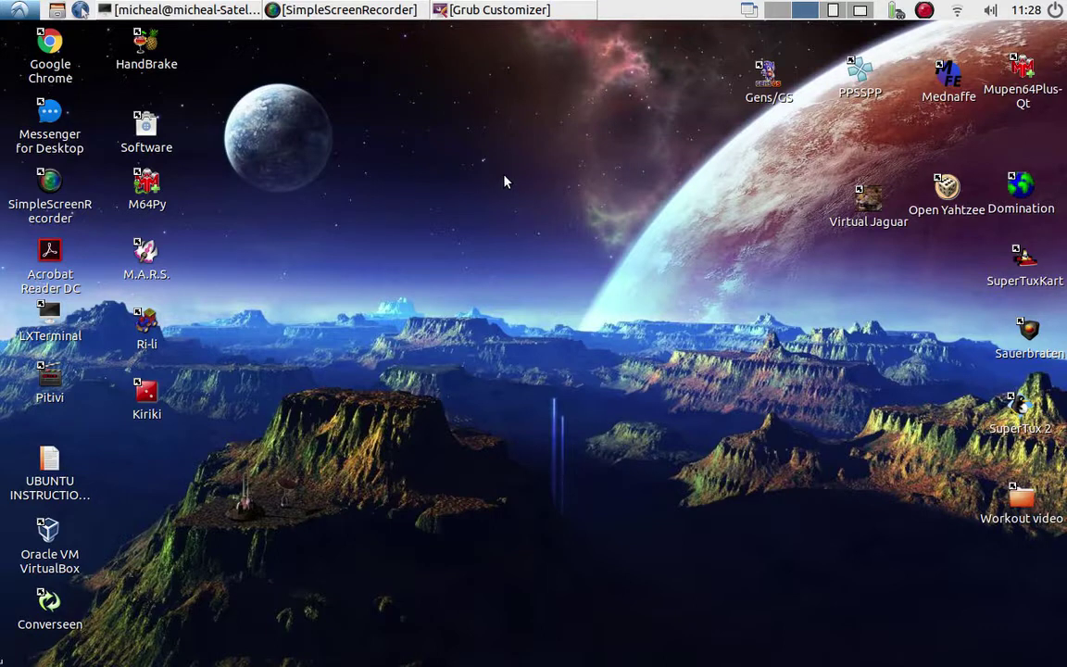
- Open the UBUNTU INSTRUCTIONS document in AbiWord and scroll down to page 2
click(51, 468)
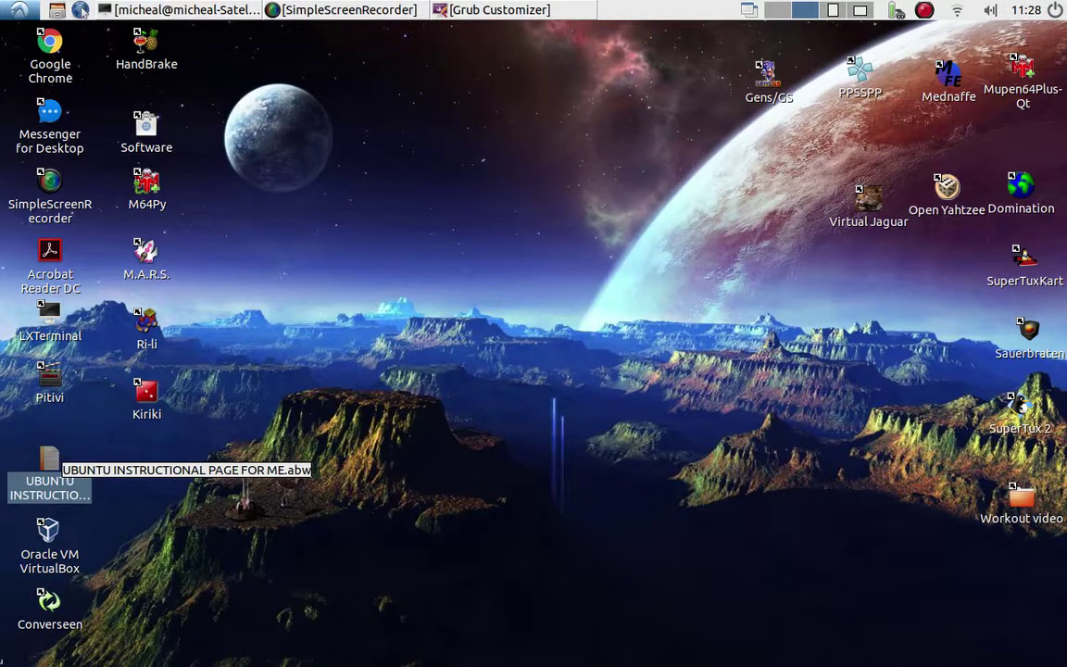
double_click(49, 463)
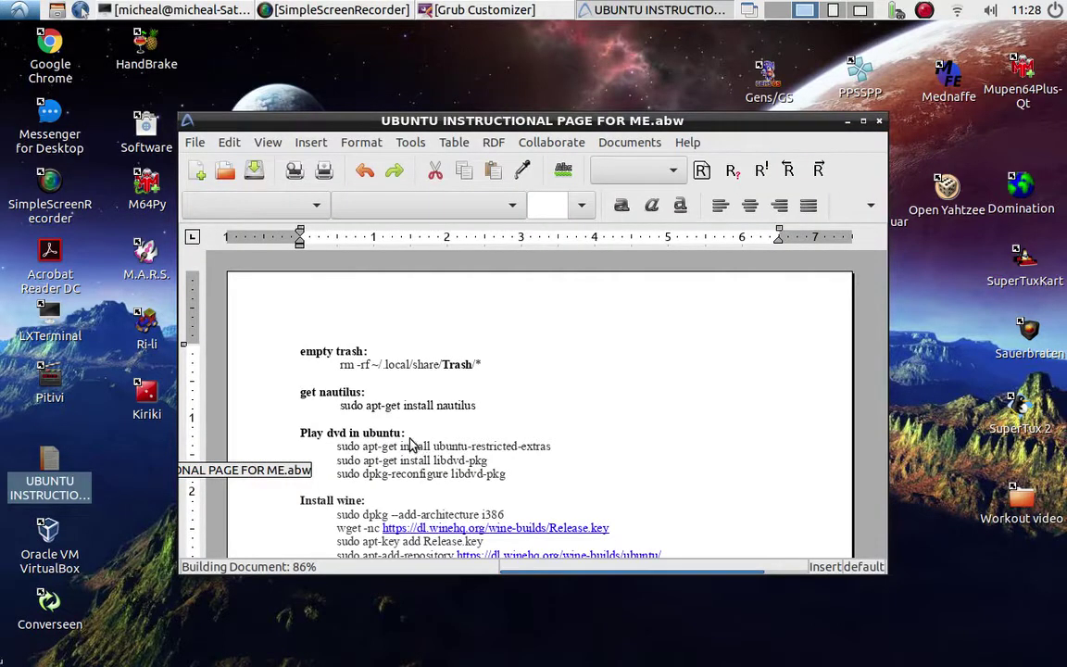
scroll(582, 321, down, 5)
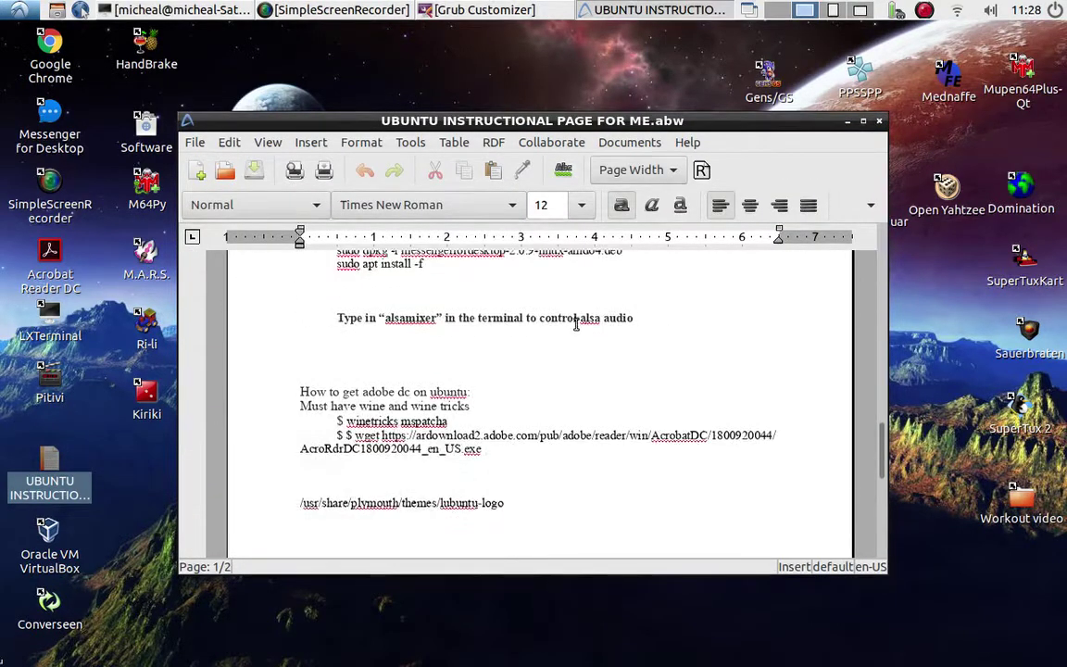
scroll(576, 323, down, 3)
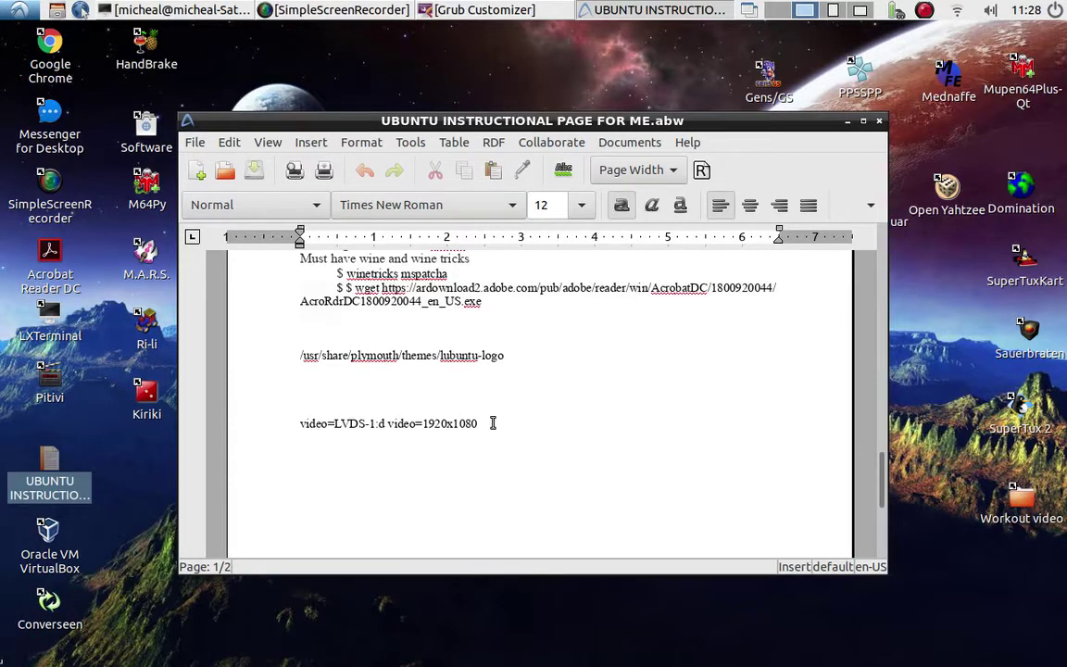
- Copy the 'video=LVDS-1:d video=1920x1080' line to the clipboard
drag(481, 423, 299, 423)
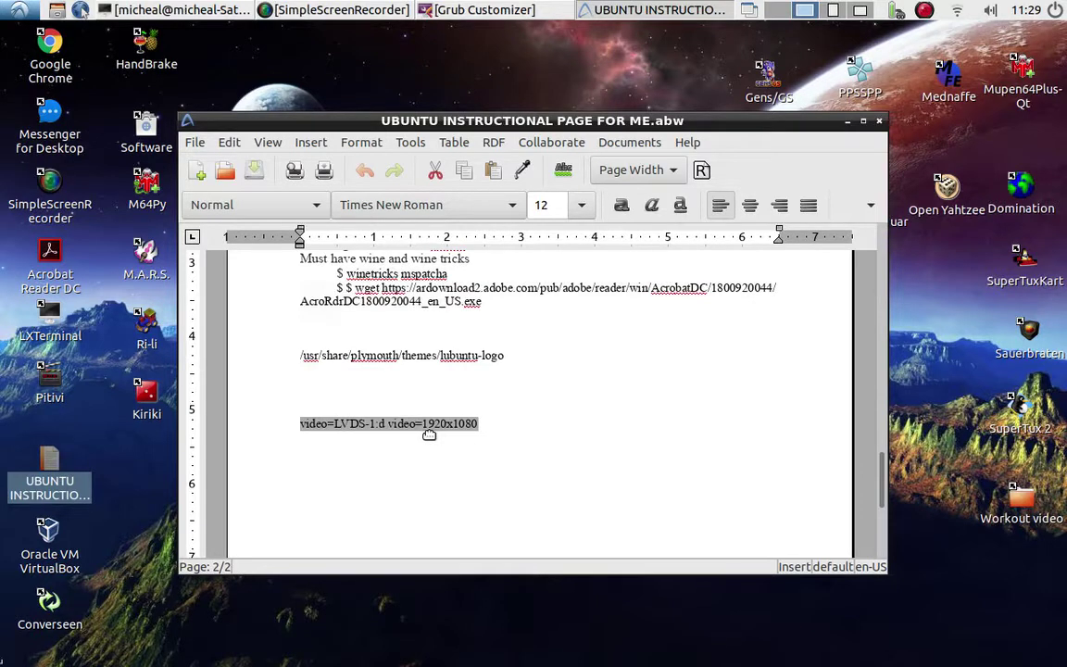
right_click(416, 421)
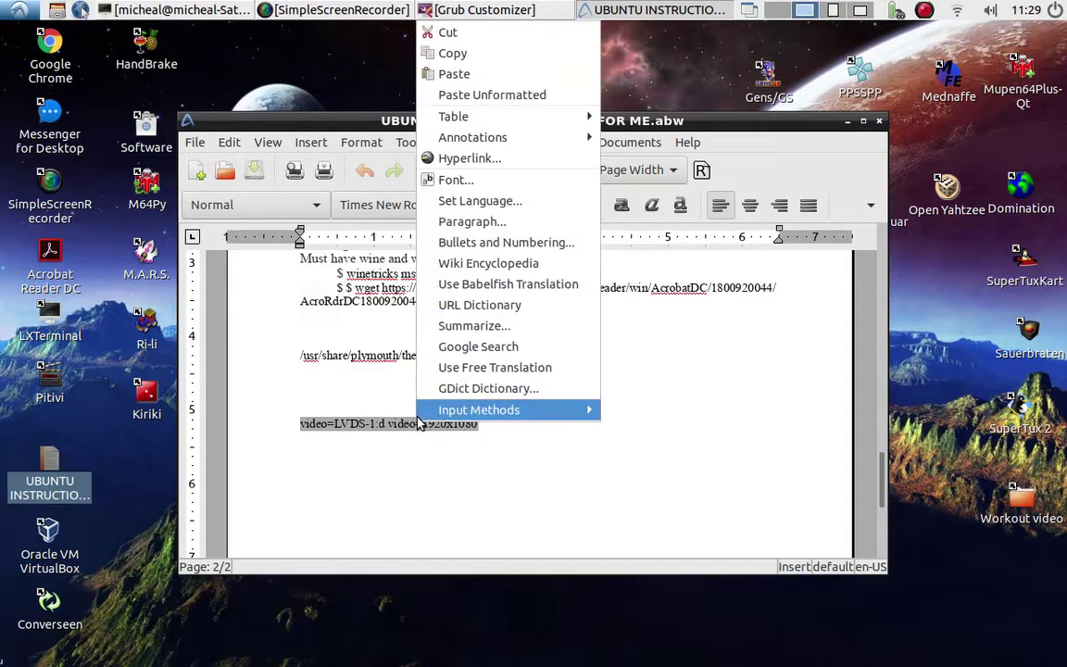
click(463, 53)
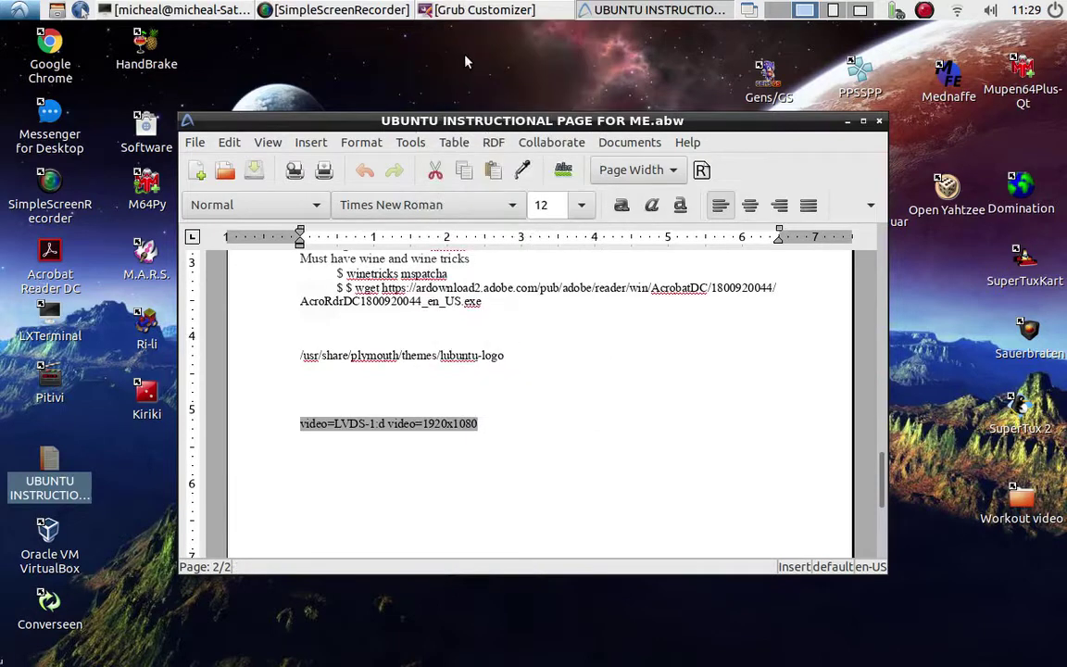
- Add 'video=LVDS-1:d video=1920x1080' to the end of the Phoenix entry's linux line
click(449, 11)
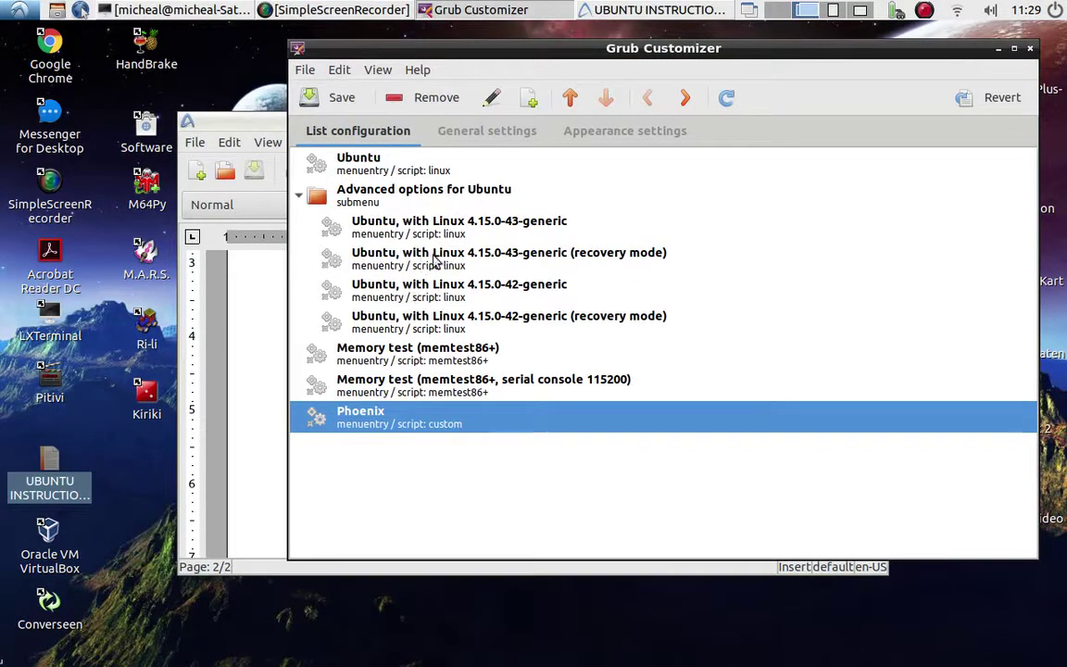
click(490, 100)
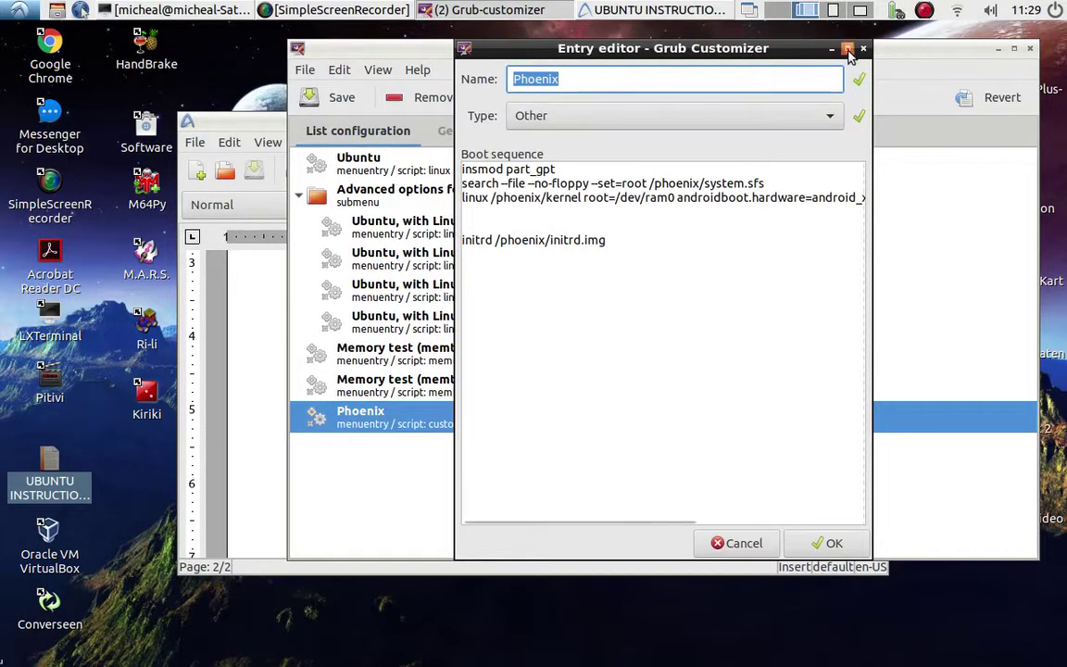
click(848, 49)
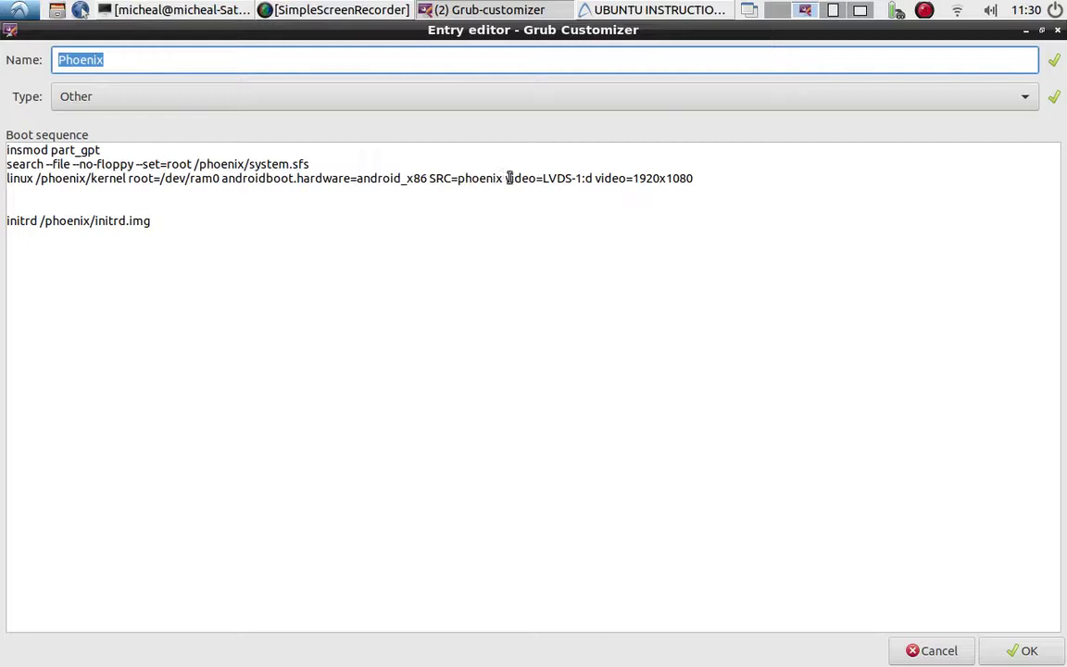
drag(508, 178, 697, 179)
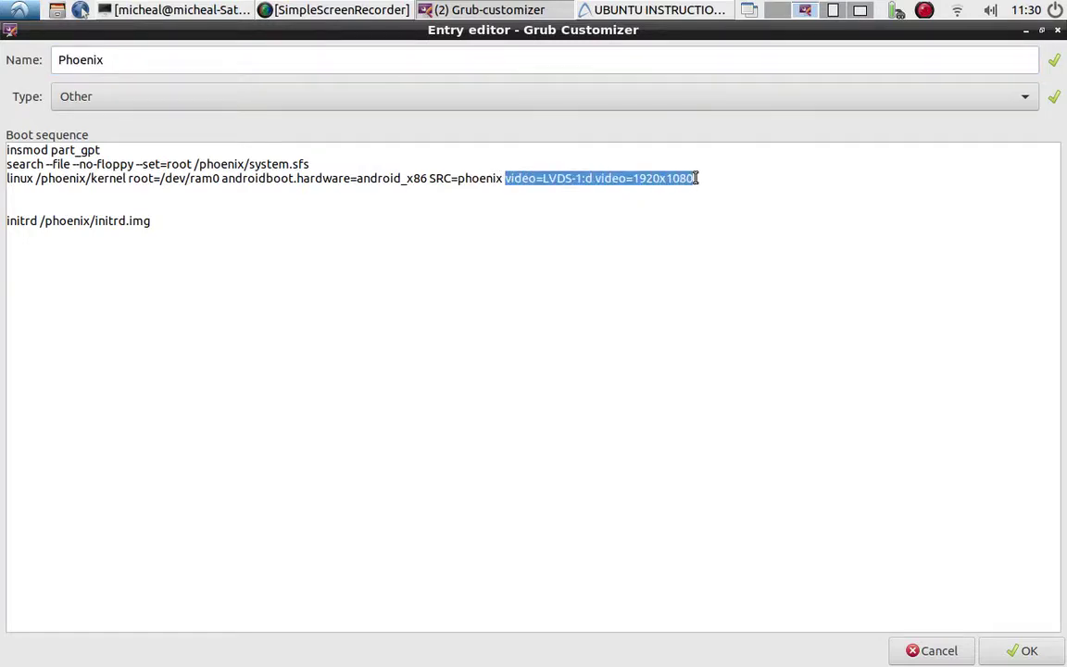
click(696, 179)
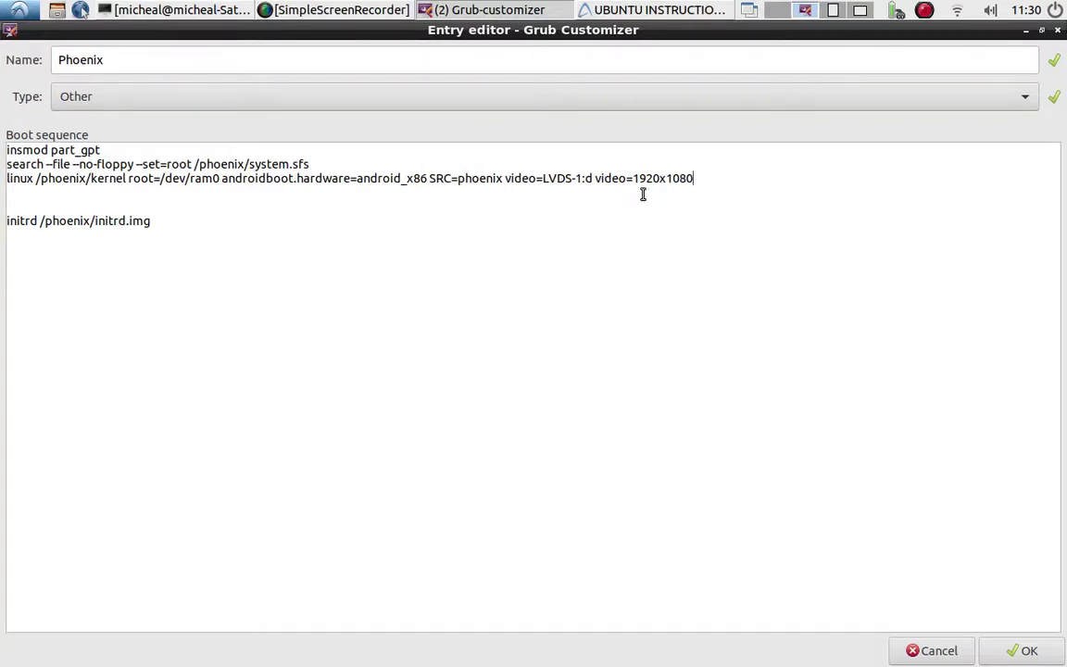
- Confirm the Phoenix entry, save the GRUB configuration, and open the home folder
click(1028, 651)
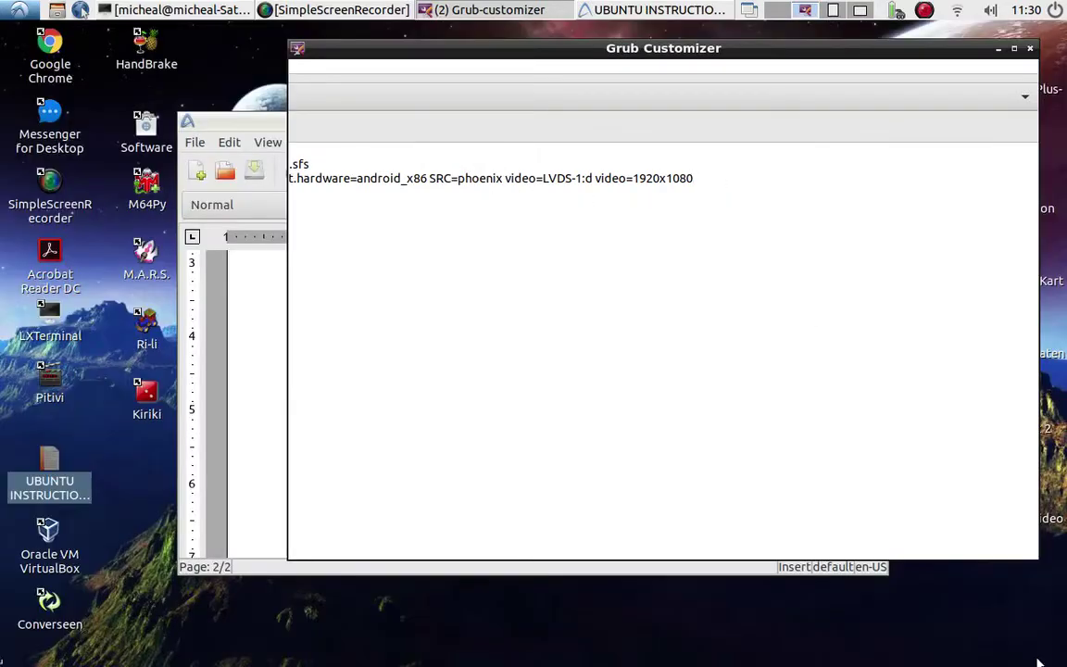
click(345, 97)
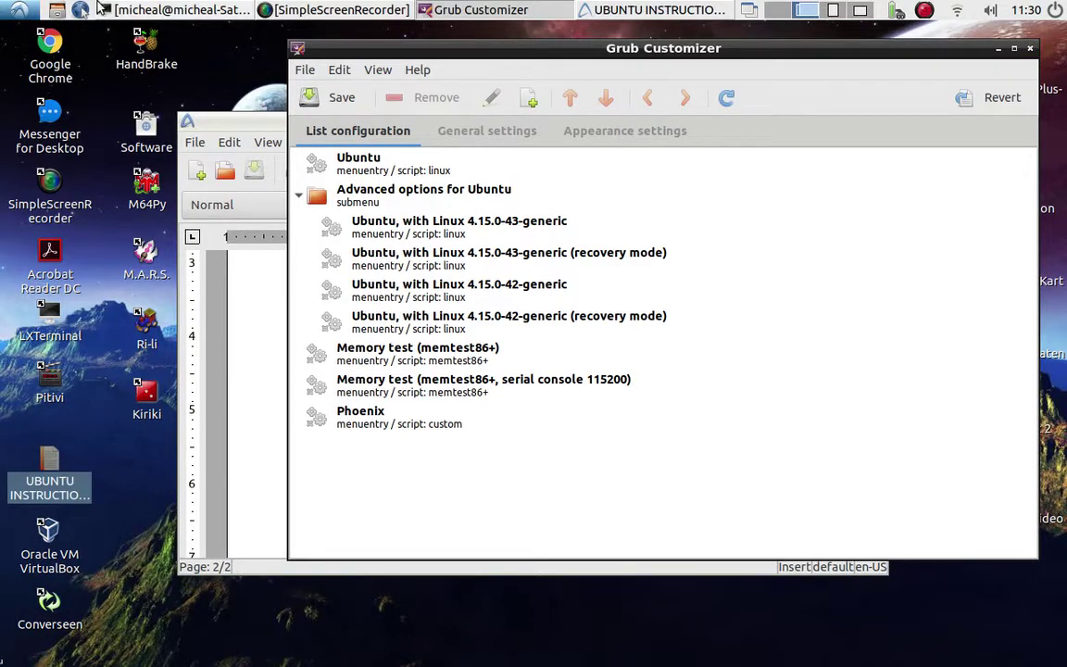
click(57, 13)
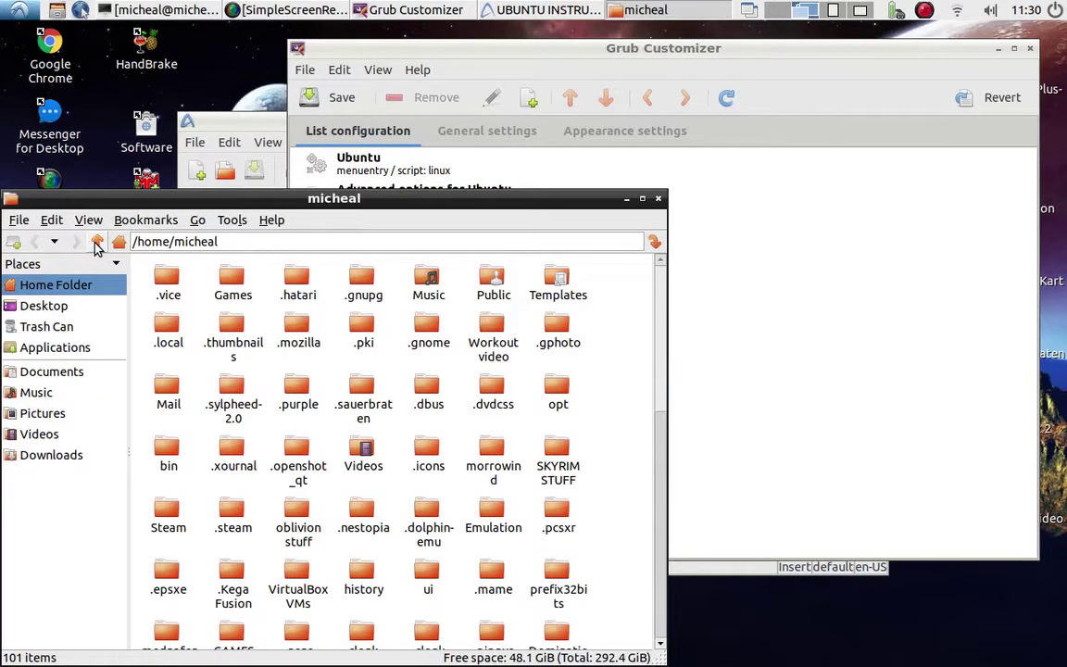
- Browse from the home folder up to root, then into /boot/grub to find grub.cfg
click(97, 243)
click(96, 242)
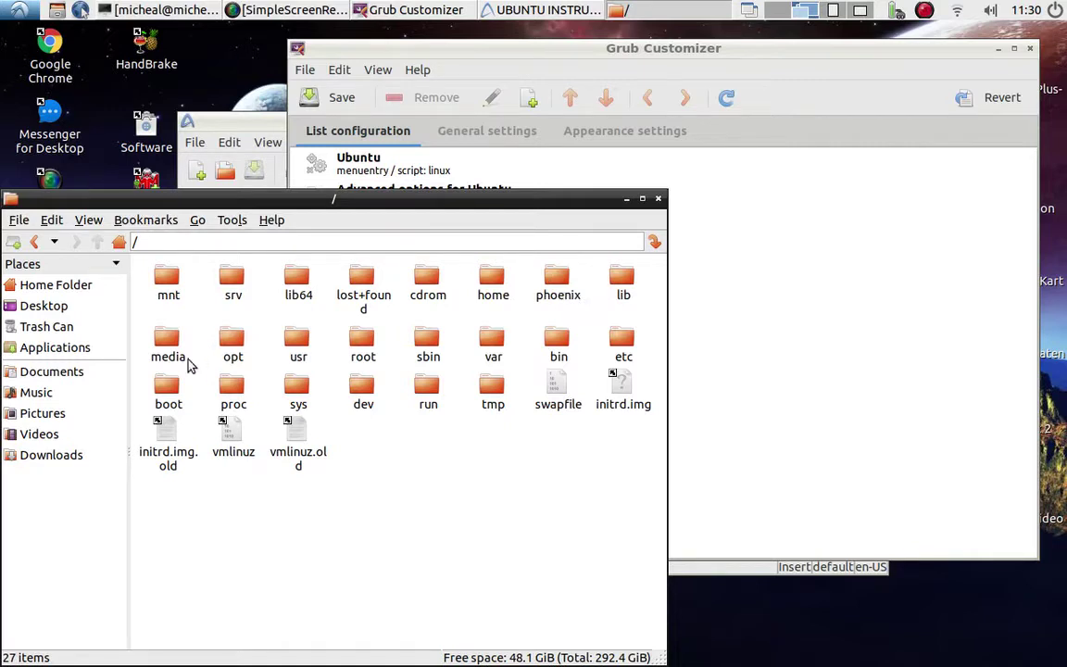
click(170, 386)
double_click(168, 385)
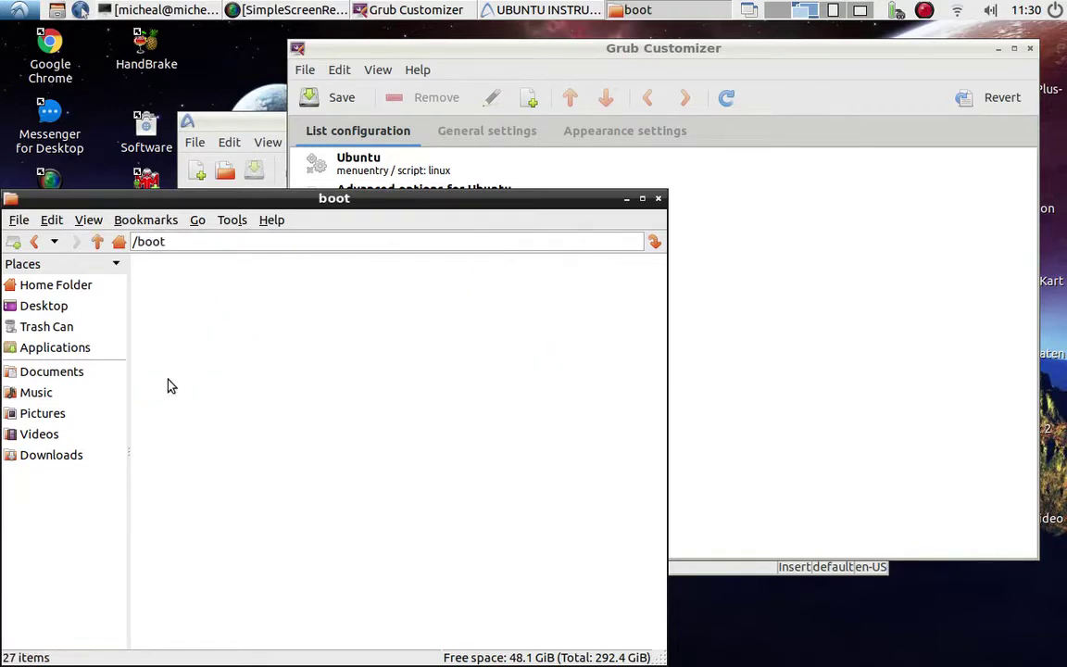
double_click(168, 286)
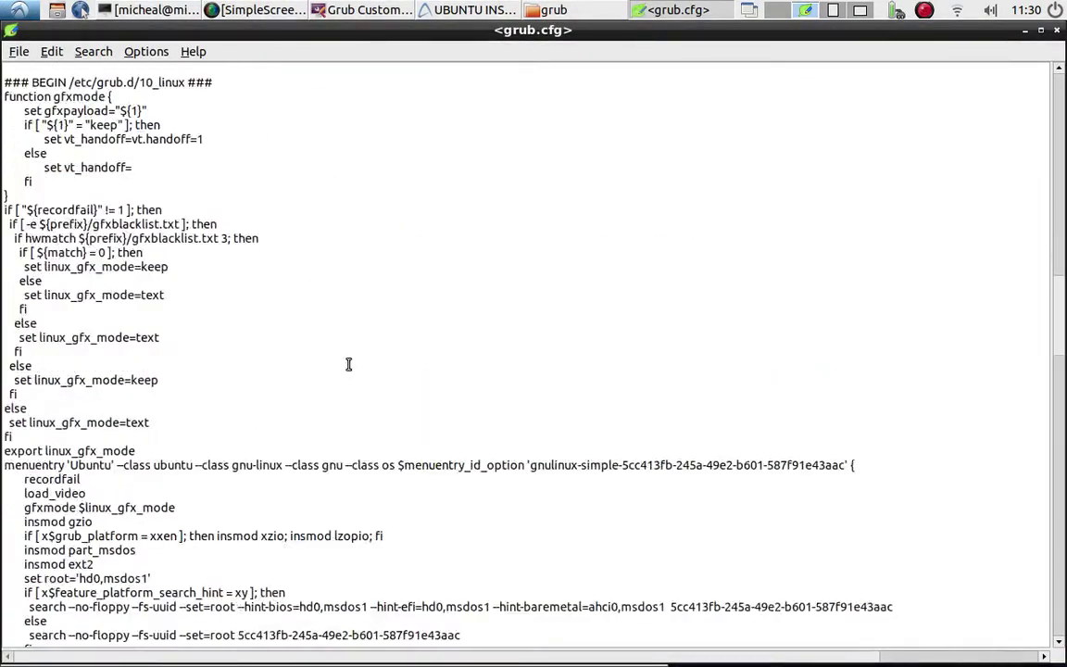
scroll(349, 364, down, 15)
scroll(351, 361, down, 13)
scroll(351, 361, down, 8)
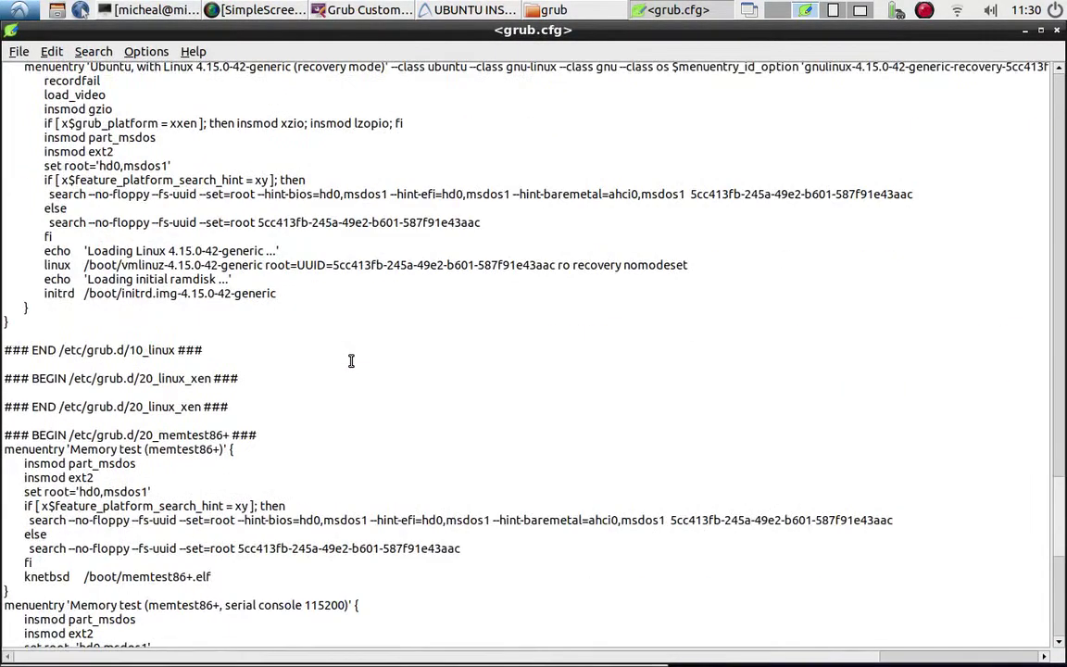
scroll(351, 361, down, 3)
scroll(351, 361, down, 3)
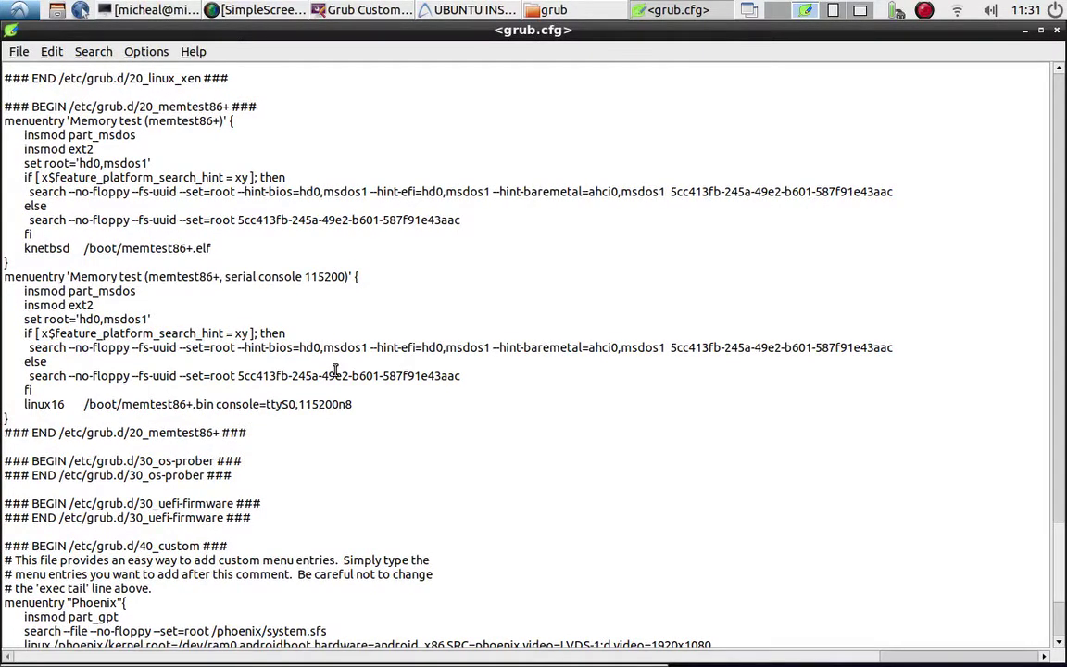
scroll(285, 498, down, 2)
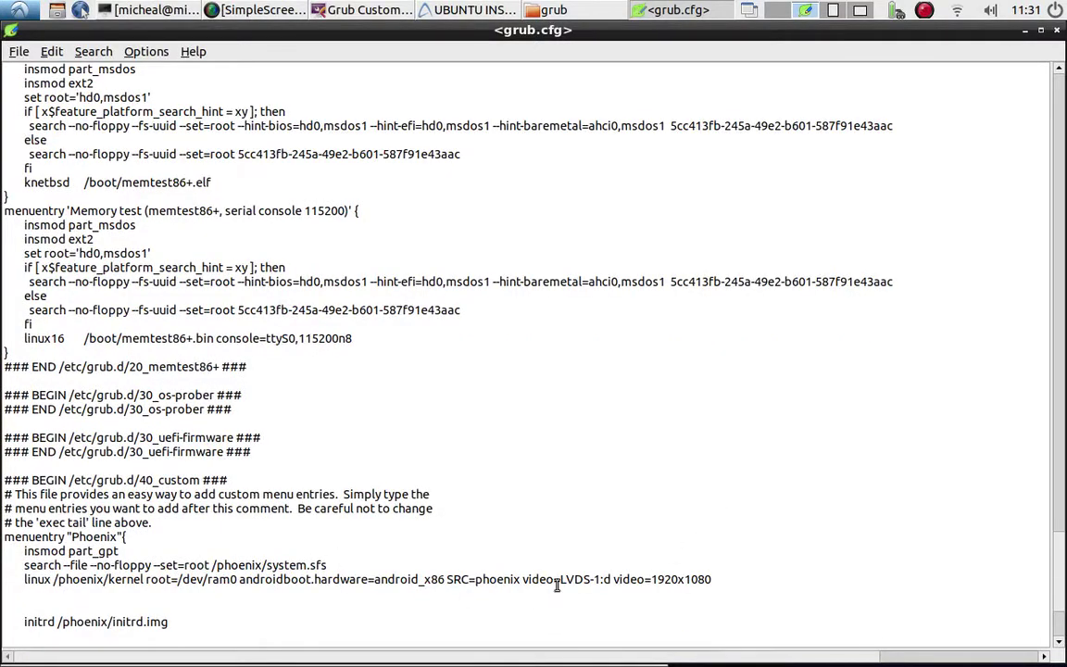
drag(522, 579, 712, 579)
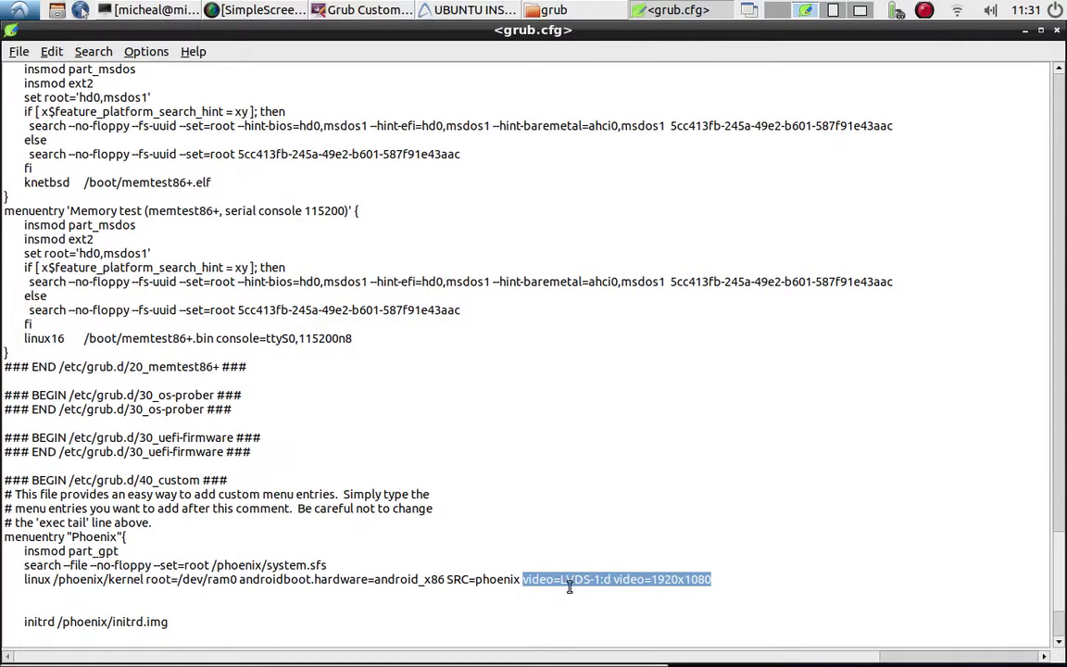
scroll(549, 555, down, 4)
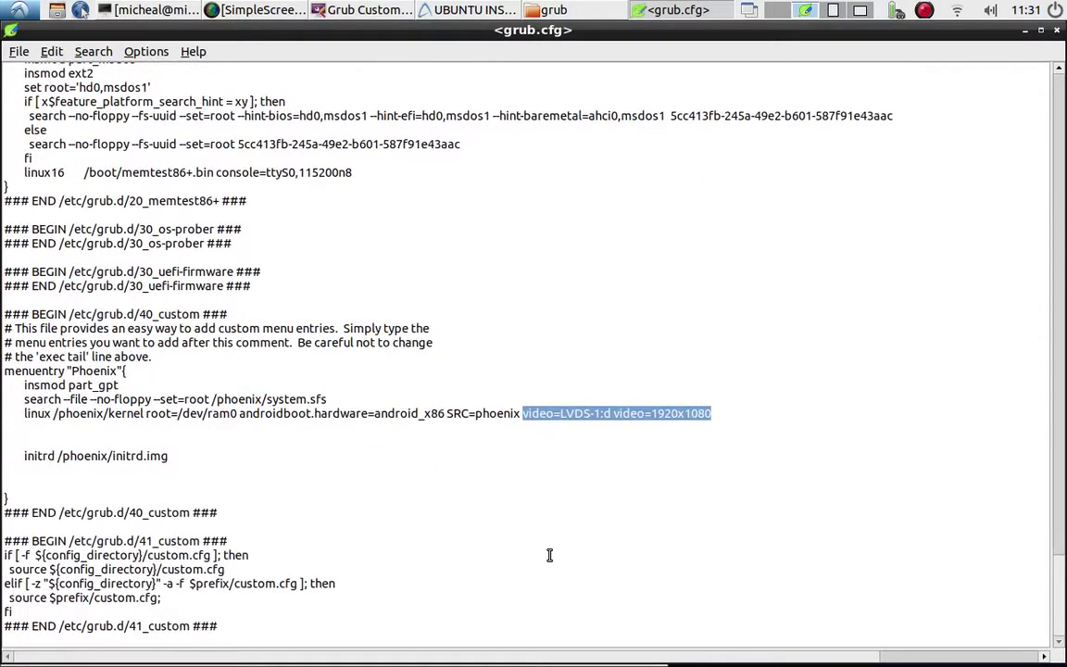
scroll(549, 555, up, 6)
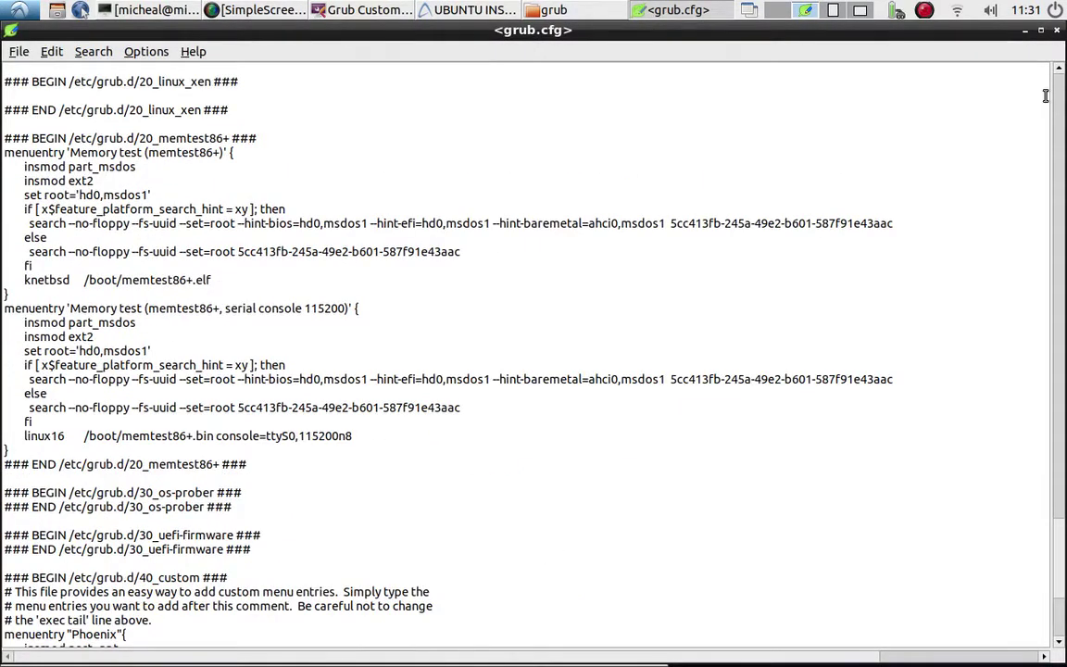
click(1056, 31)
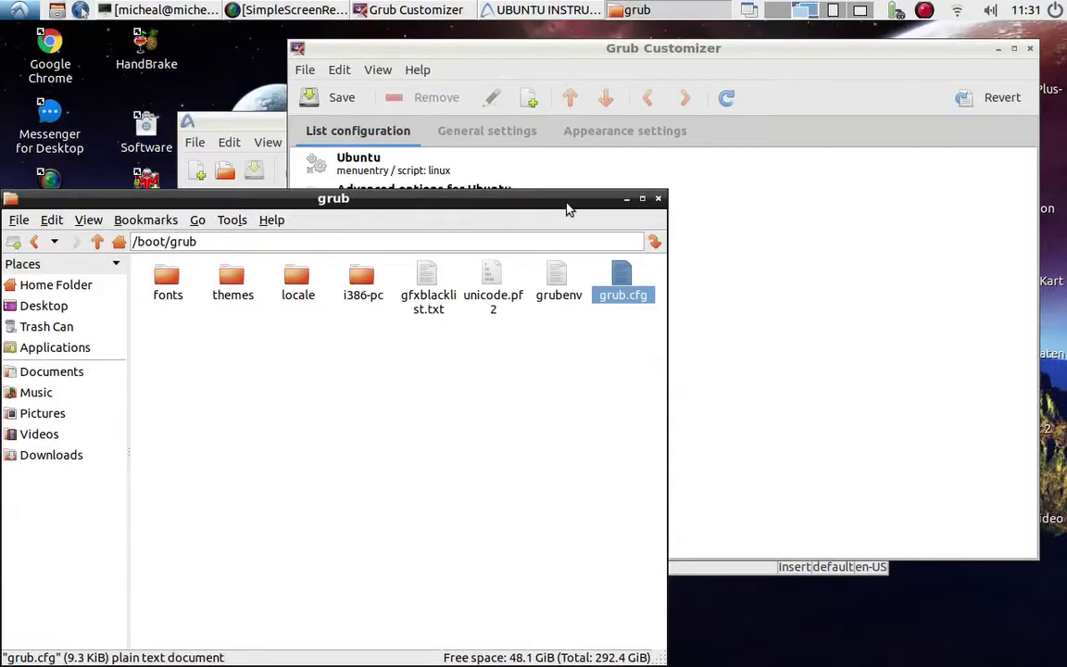
- Close the PCManFM grub folder window to reveal Grub Customizer's boot list
click(659, 202)
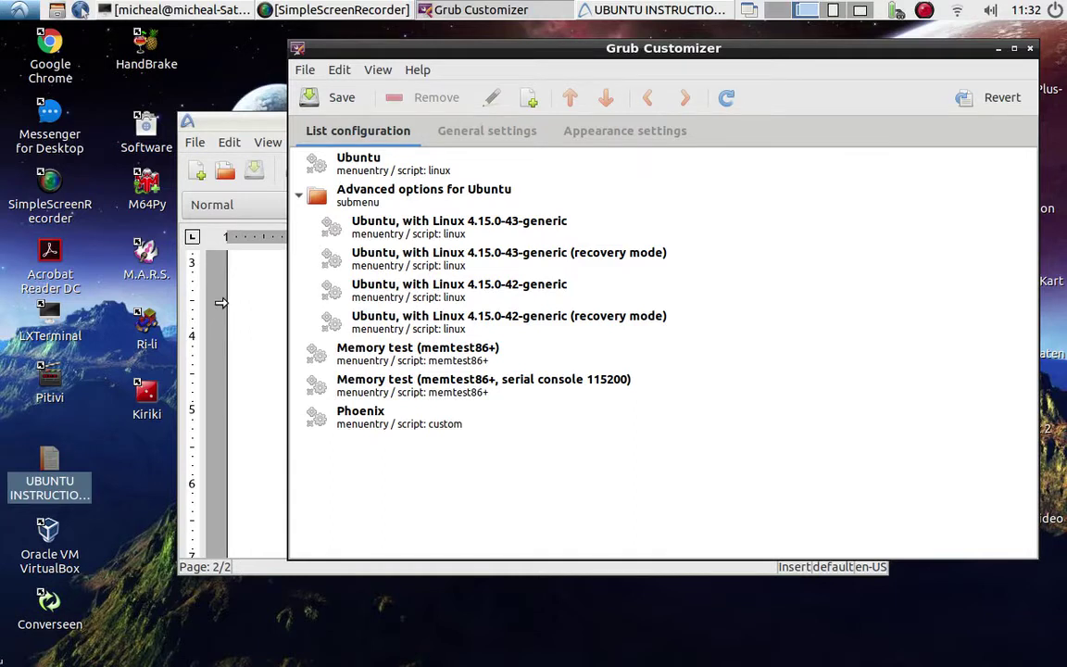
- Raise the AbiWord Ubuntu instructions window showing the video=LVDS-1:d video=1920x1080 line
click(231, 293)
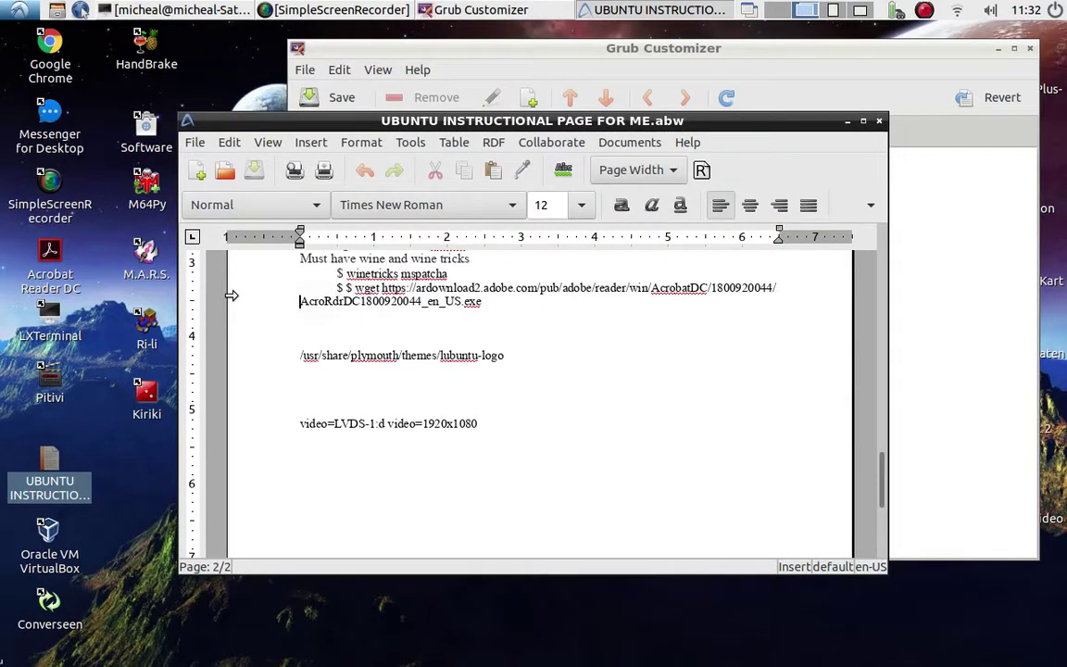